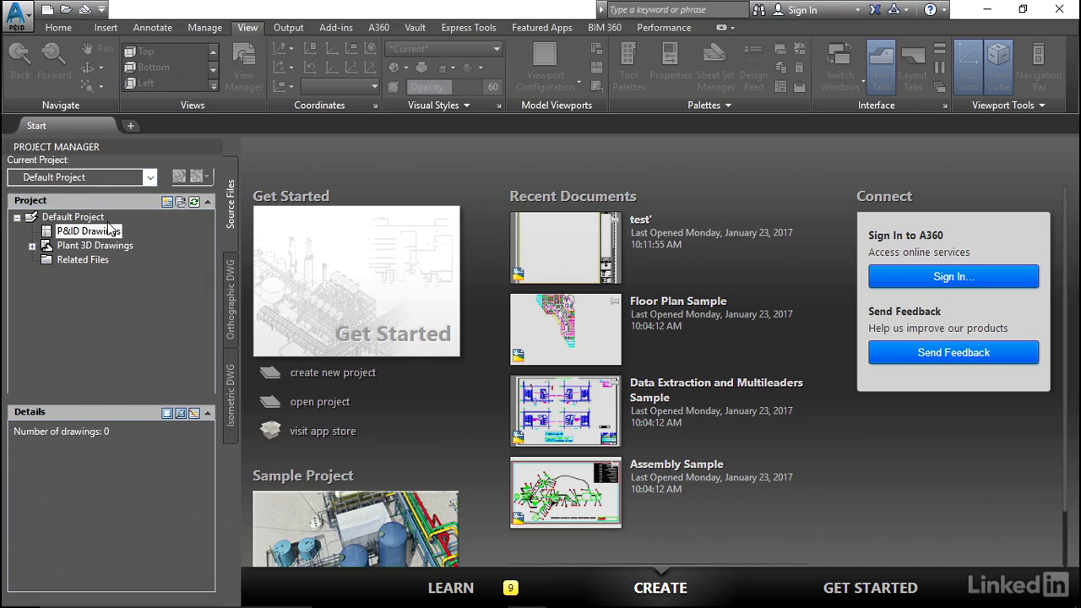
{"action": "left_click", "coordinate": [150, 176]}
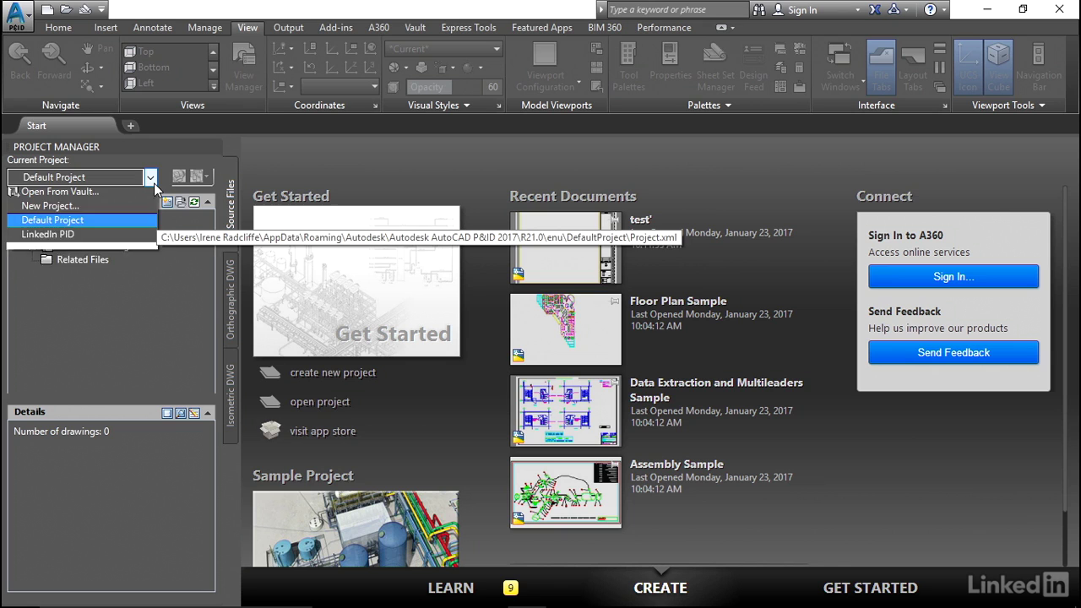
{"action": "left_click", "coordinate": [36, 195]}
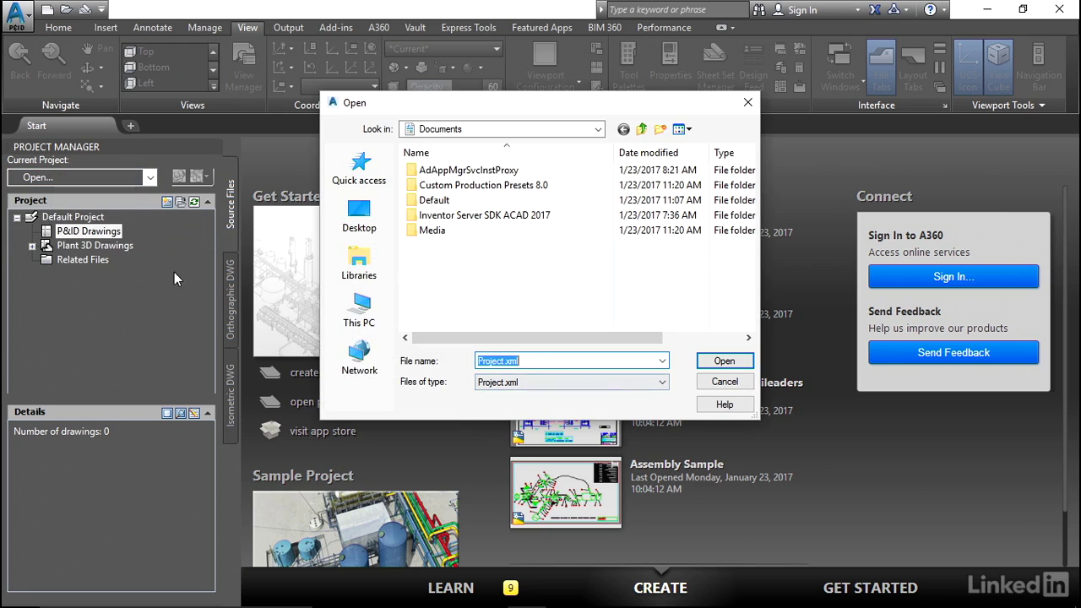
{"action": "left_click", "coordinate": [747, 361]}
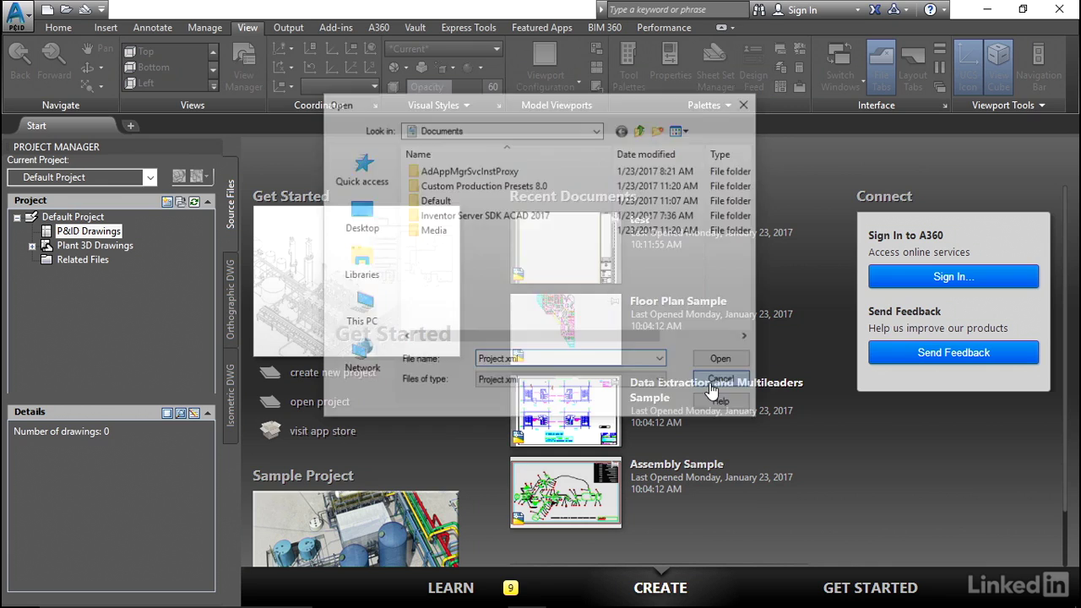
Step: Open your user folder under Windows (C:) > Users in File Explorer and show hidden items
{"action": "key", "text": "super+e"}
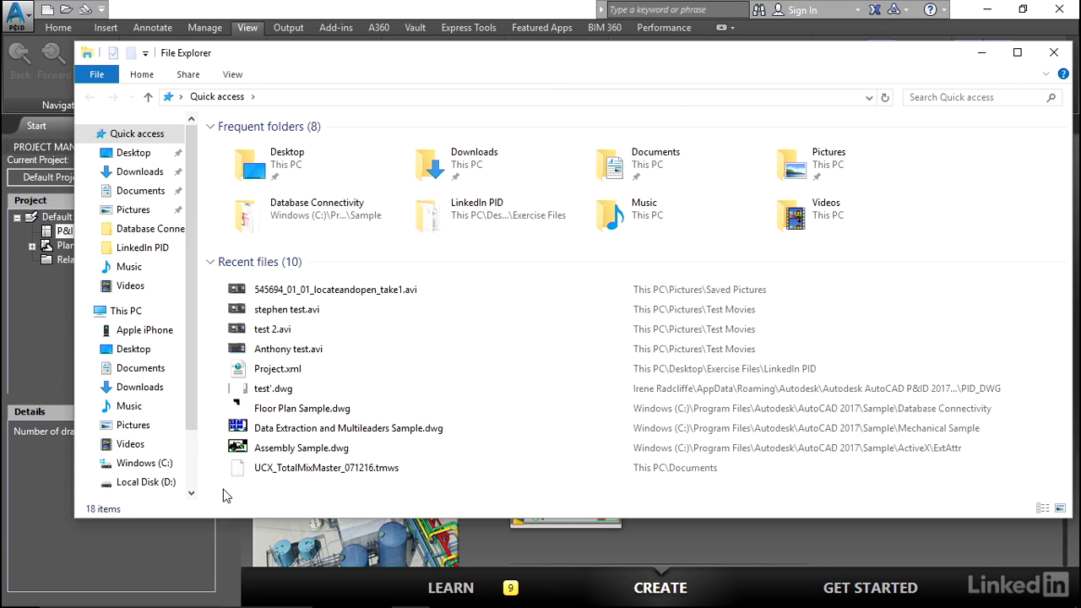
{"action": "left_click", "coordinate": [145, 463]}
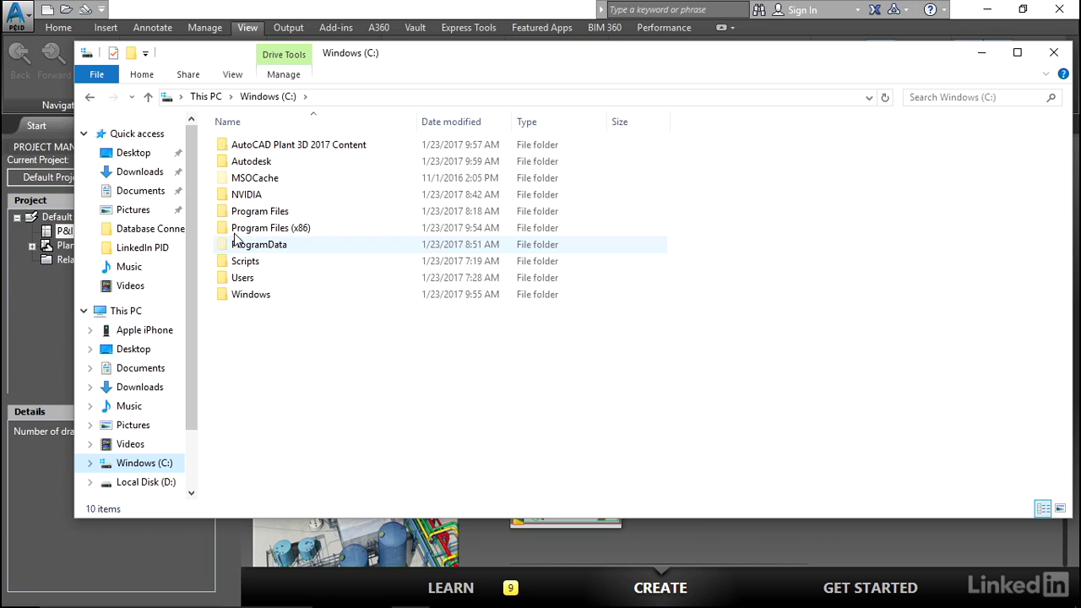
{"action": "double_click", "coordinate": [253, 279]}
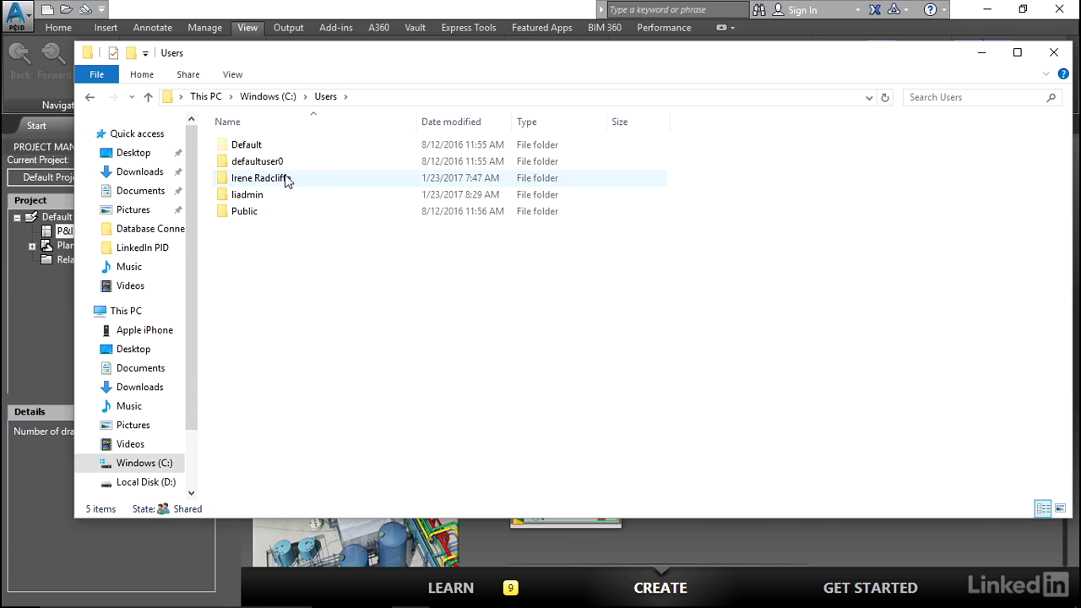
{"action": "double_click", "coordinate": [284, 179]}
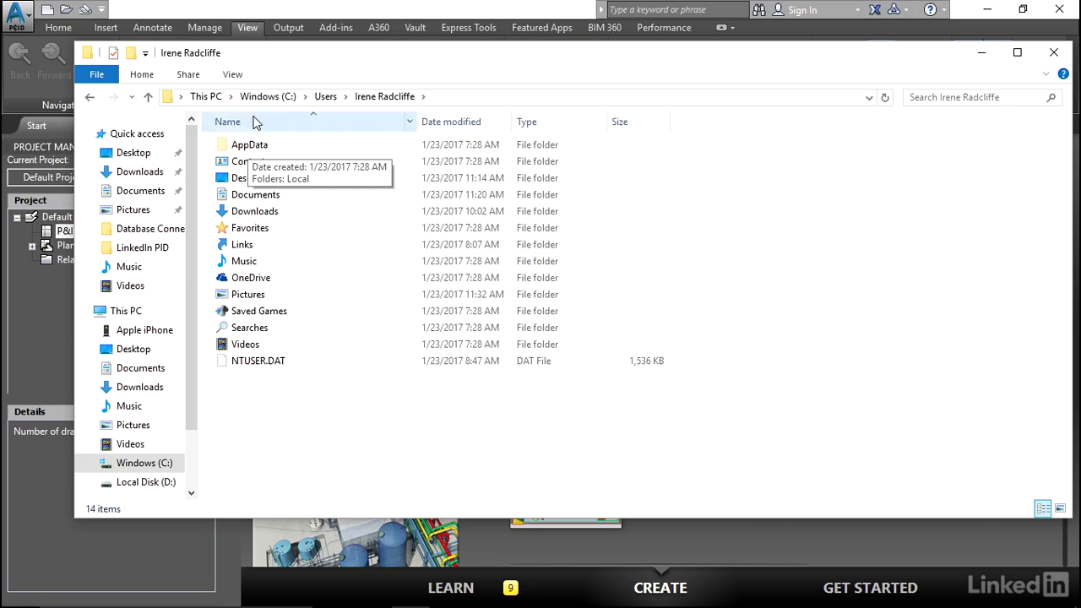
{"action": "left_click", "coordinate": [233, 74]}
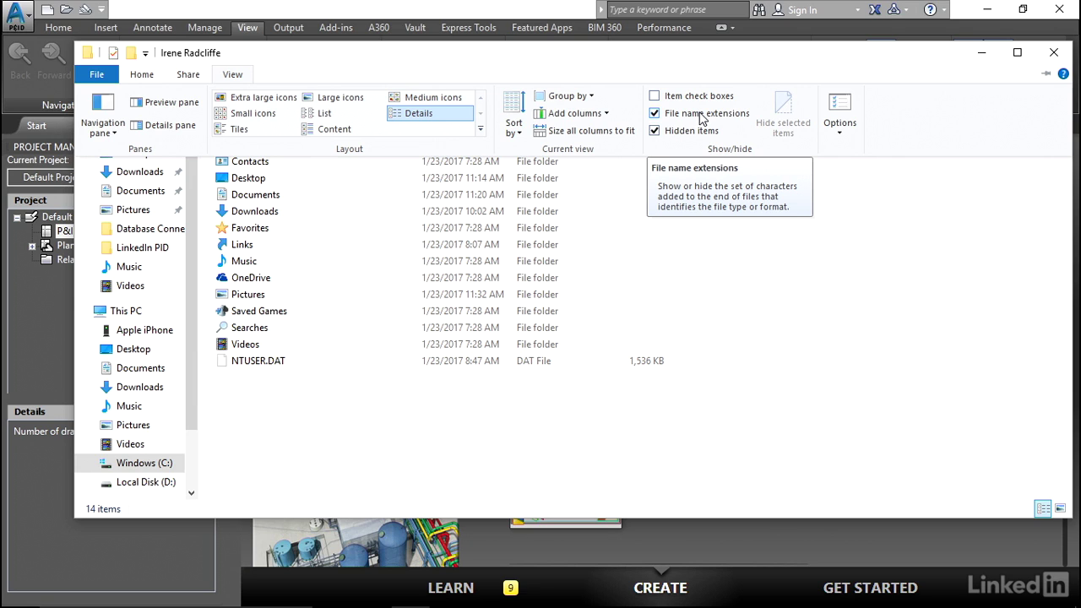
Step: Drill from AppData through Roaming\Autodesk\Autodesk AutoCAD P&ID 2017\R21.0\enu into DefaultProject
{"action": "left_click", "coordinate": [326, 438]}
{"action": "double_click", "coordinate": [262, 150]}
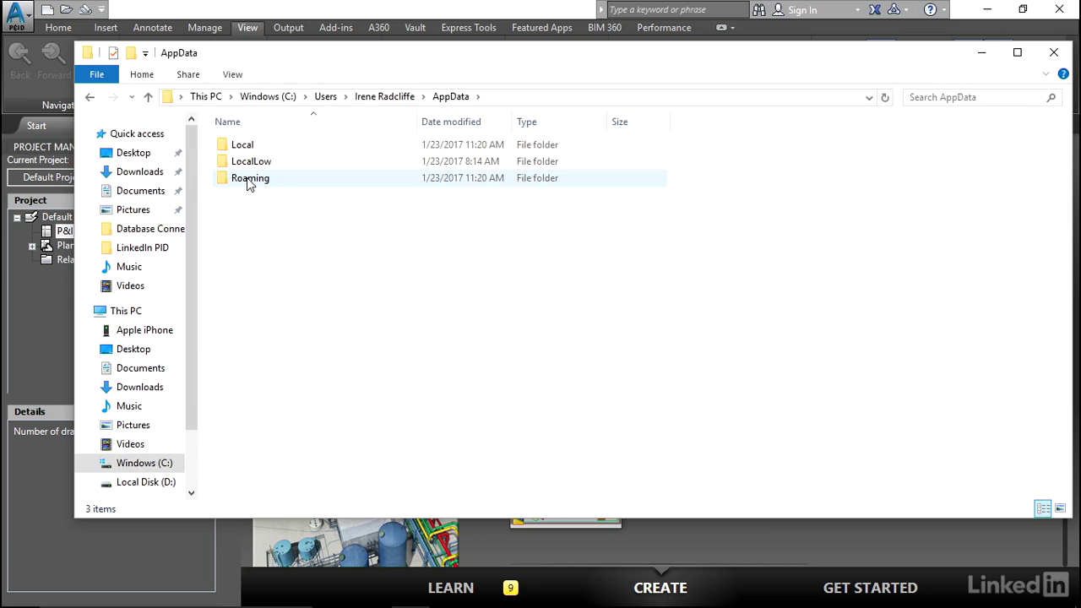
{"action": "double_click", "coordinate": [250, 178]}
{"action": "double_click", "coordinate": [254, 161]}
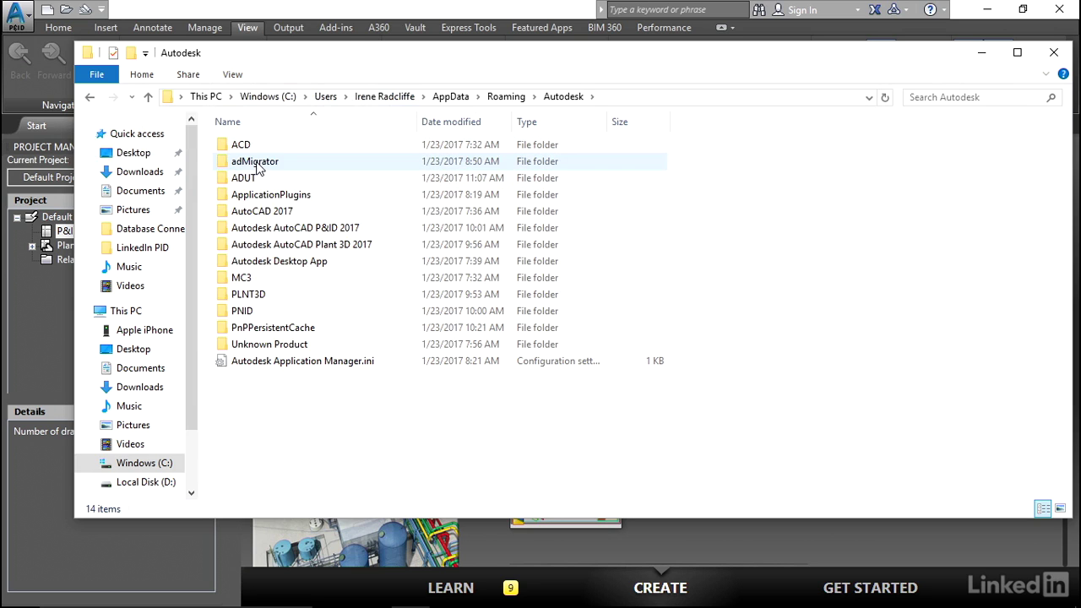
{"action": "double_click", "coordinate": [353, 233]}
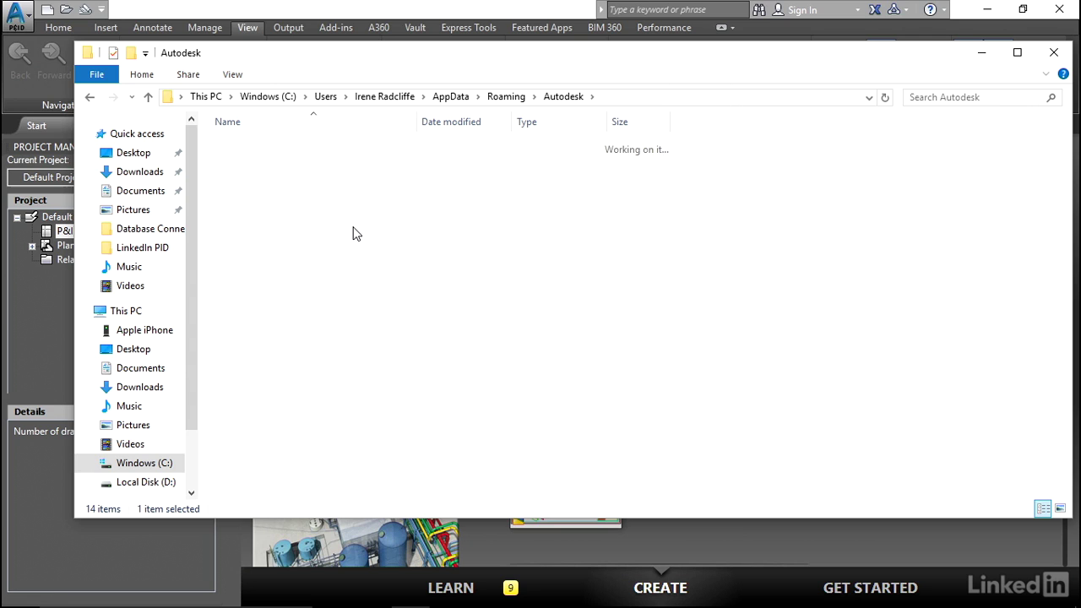
{"action": "double_click", "coordinate": [238, 155]}
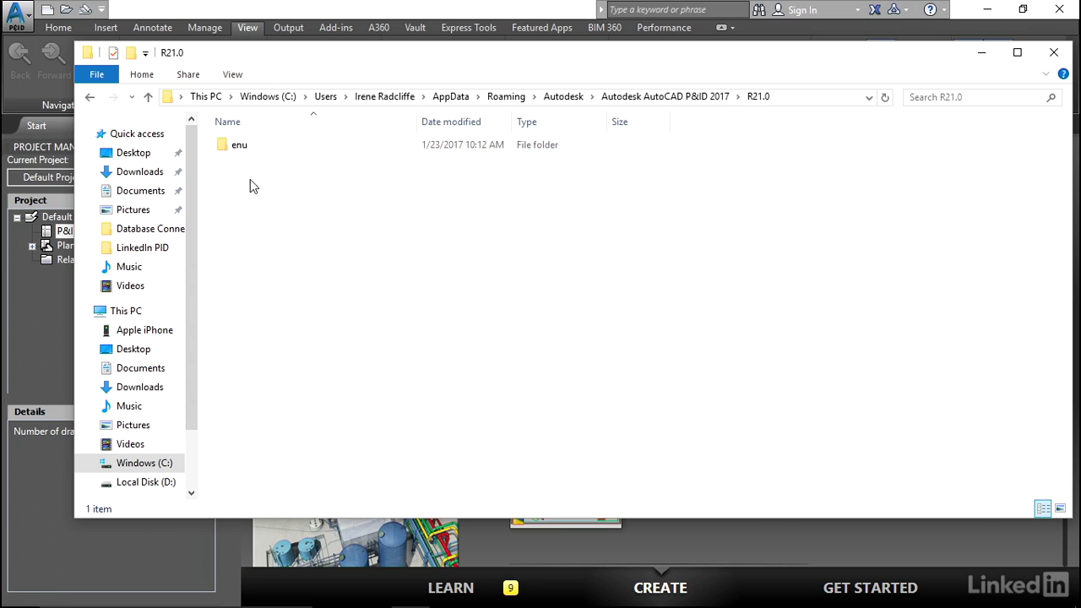
{"action": "double_click", "coordinate": [248, 152]}
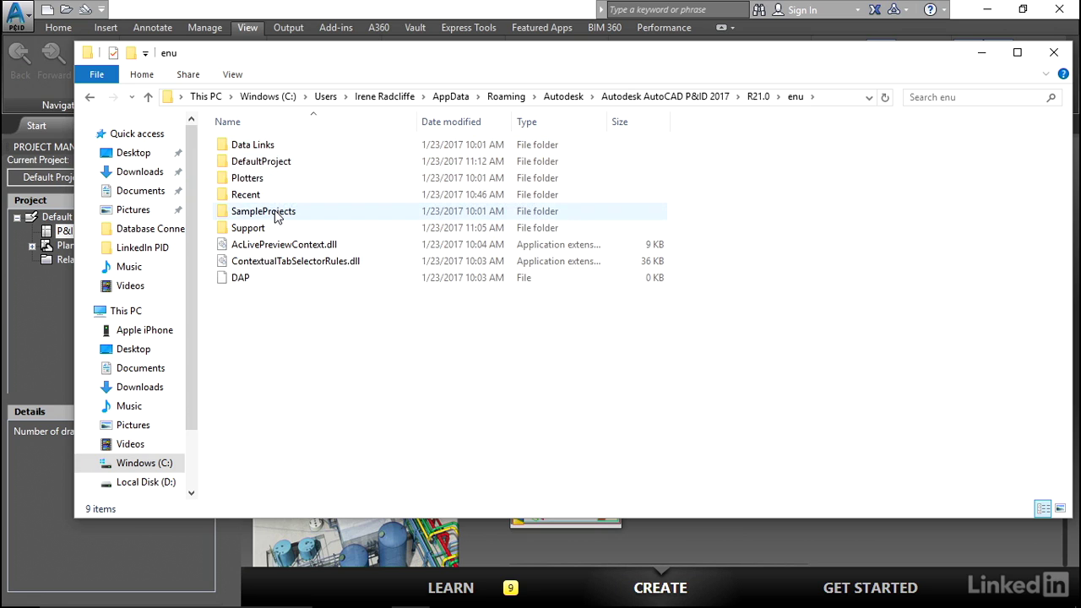
{"action": "double_click", "coordinate": [272, 163]}
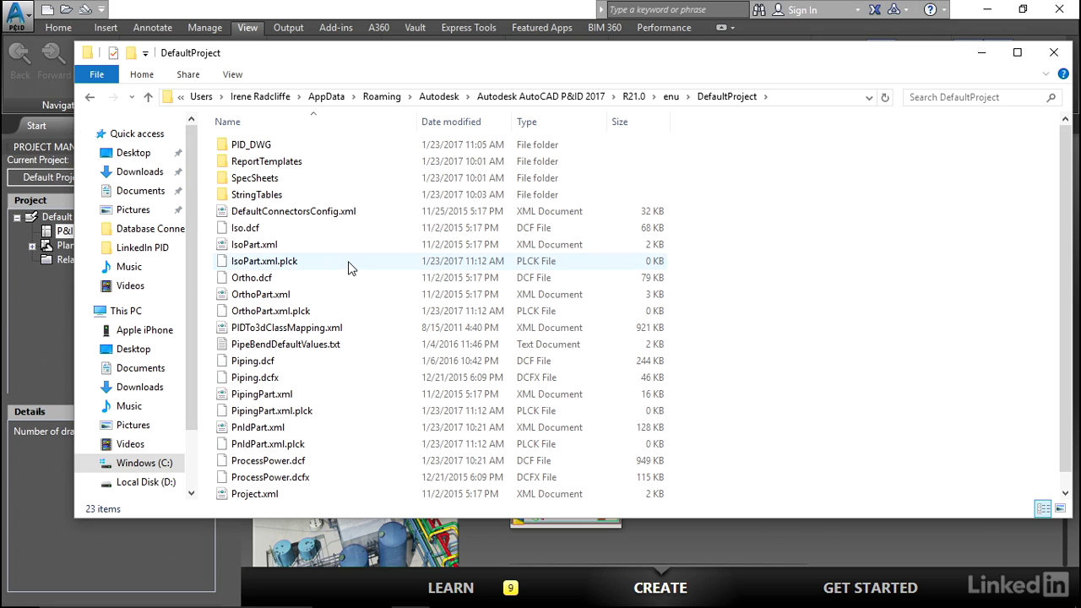
{"action": "scroll", "coordinate": [345, 384], "scroll_direction": "down", "scroll_amount": 1}
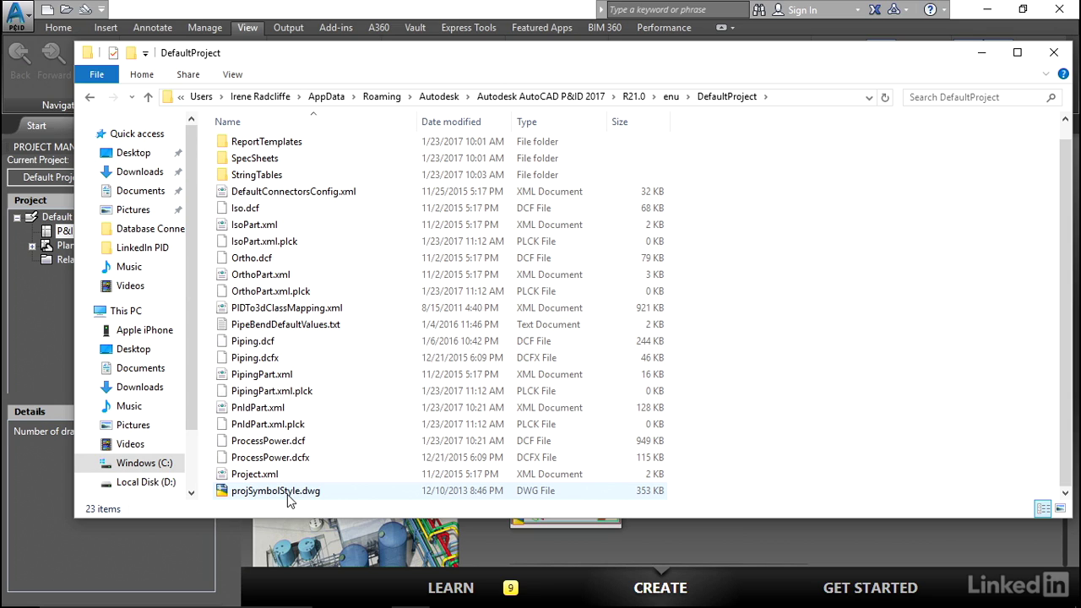
Step: Go back to enu, open SampleProjects\SampleProject, and inspect Project.xml and projSymbolStyle.dwg
{"action": "left_click", "coordinate": [672, 97]}
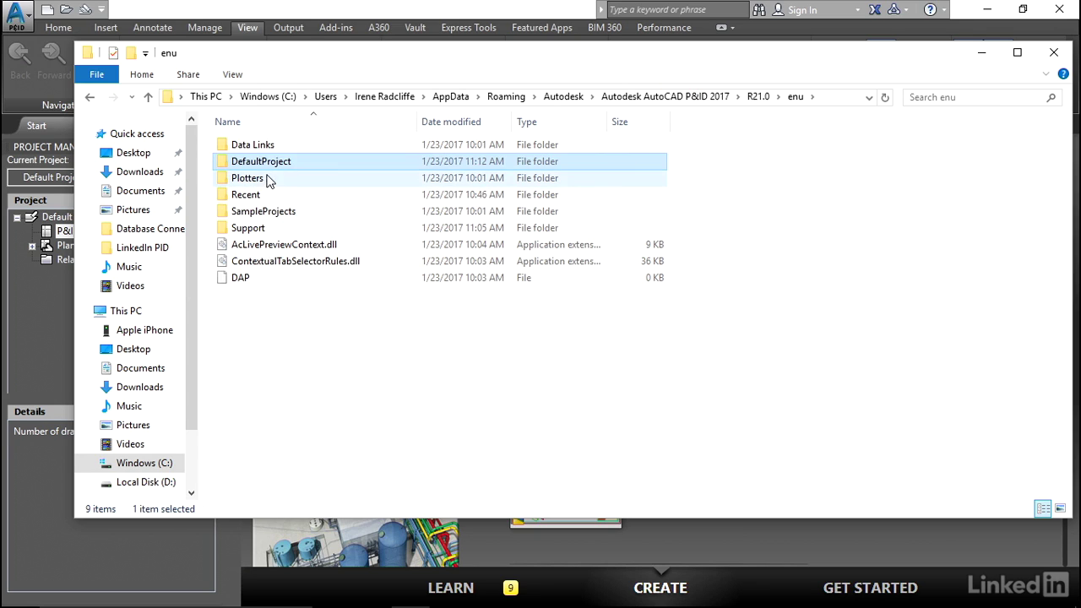
{"action": "double_click", "coordinate": [275, 211]}
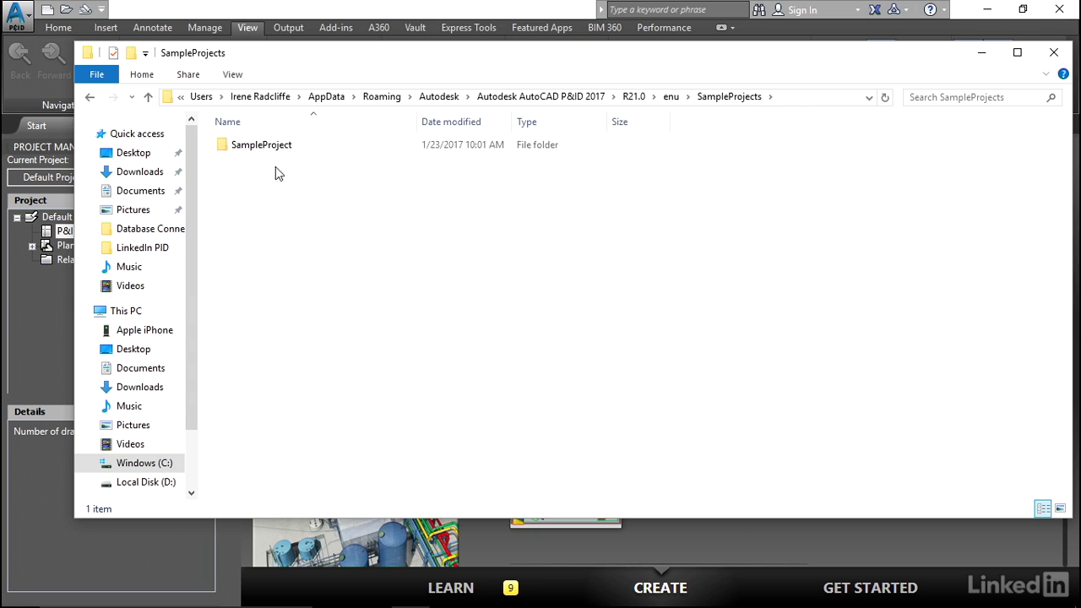
{"action": "double_click", "coordinate": [281, 146]}
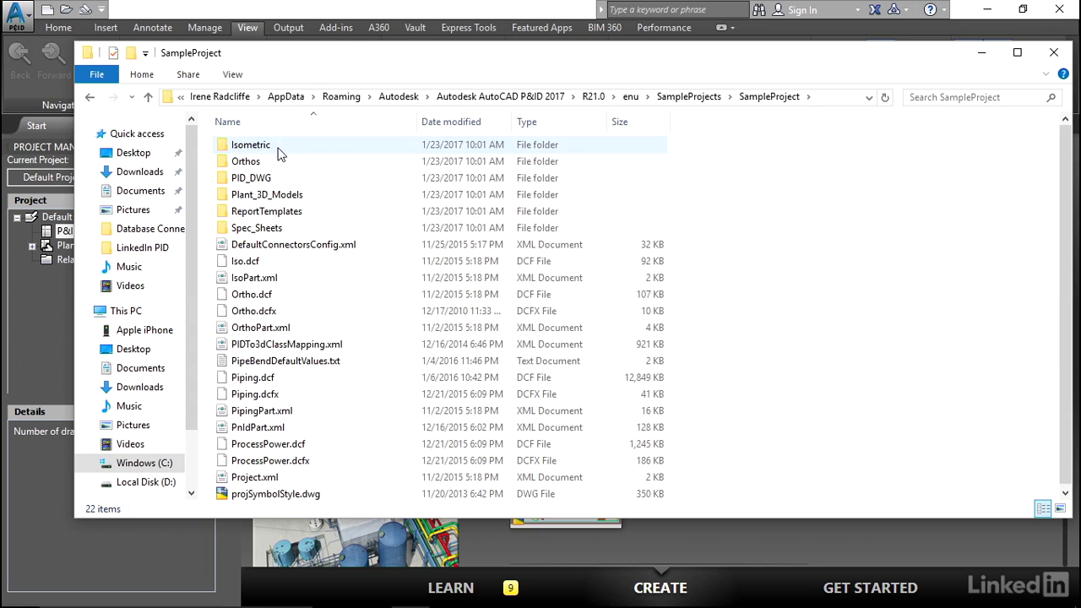
{"action": "mouse_move", "coordinate": [302, 197]}
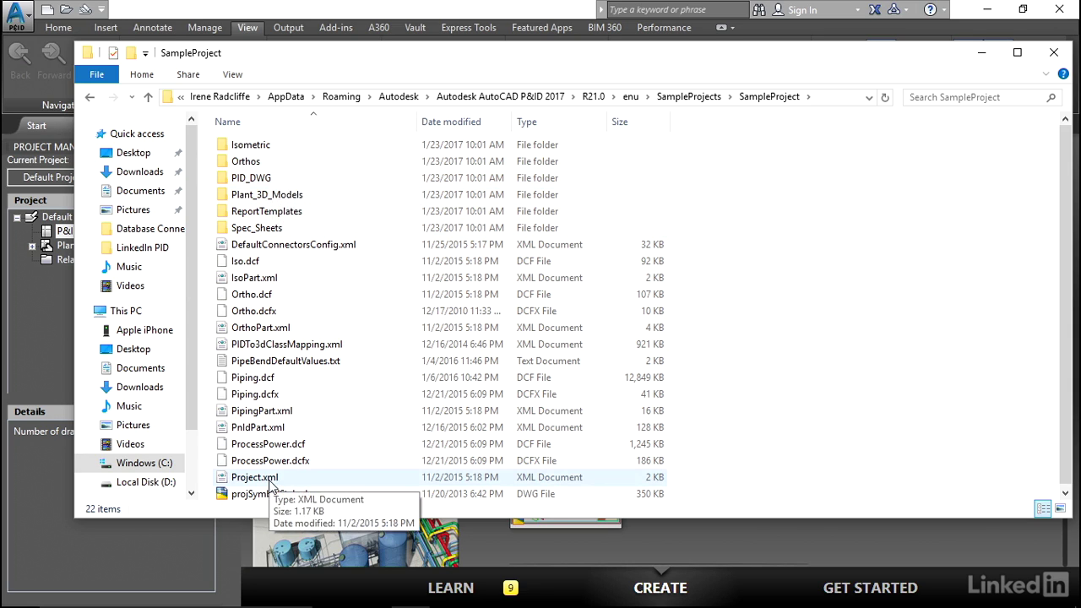
{"action": "mouse_move", "coordinate": [277, 500]}
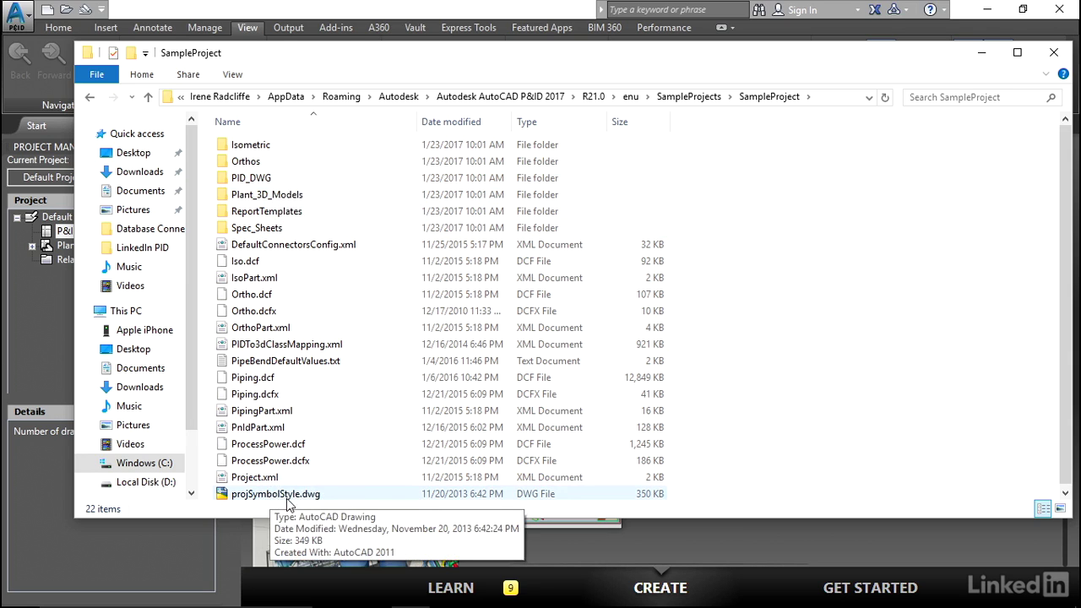
{"action": "mouse_move", "coordinate": [260, 483]}
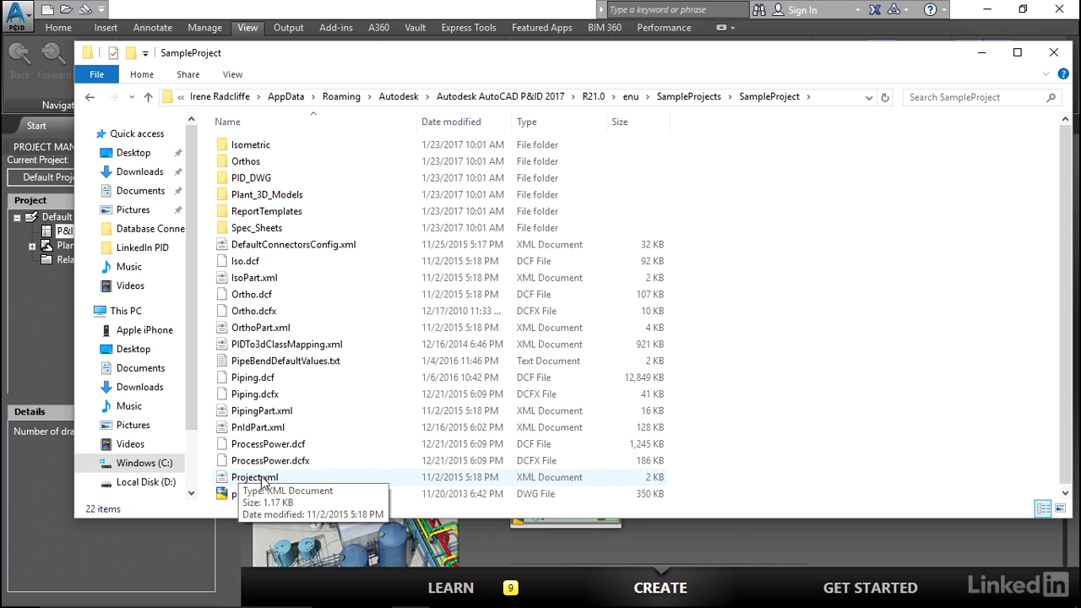
Step: Back in AutoCAD P&ID, start opening an existing project via Current Project > Open
{"action": "left_click", "coordinate": [40, 305]}
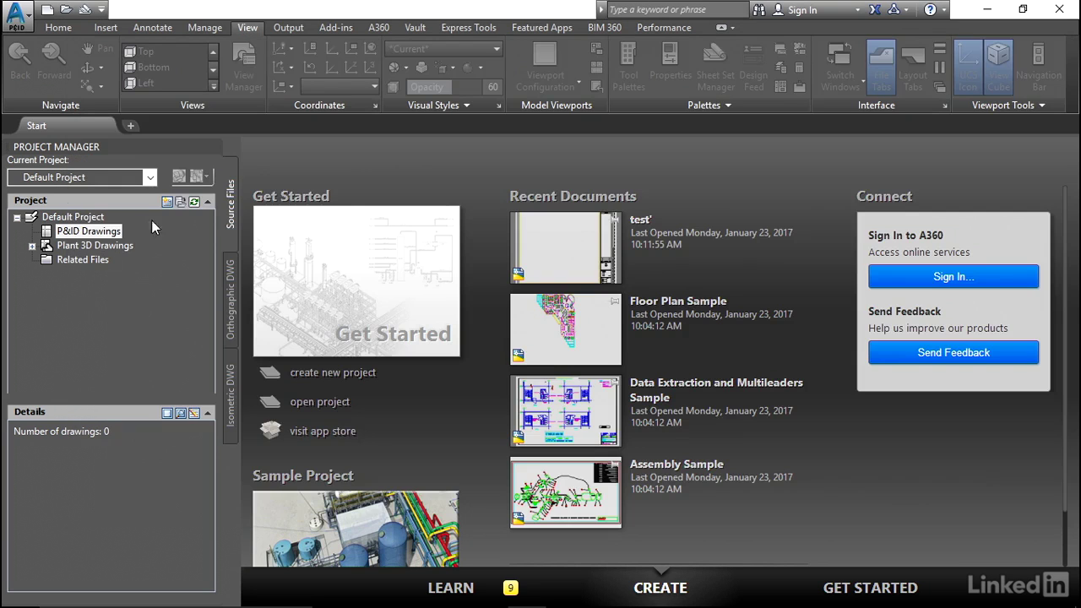
{"action": "left_click", "coordinate": [150, 179]}
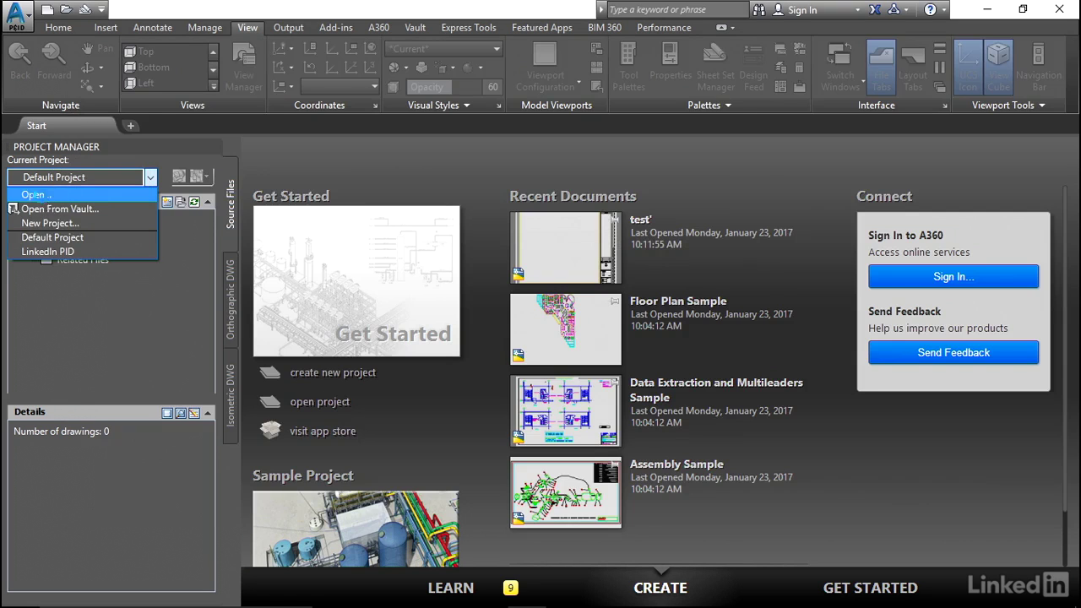
{"action": "left_click", "coordinate": [39, 195]}
{"action": "left_click", "coordinate": [359, 311]}
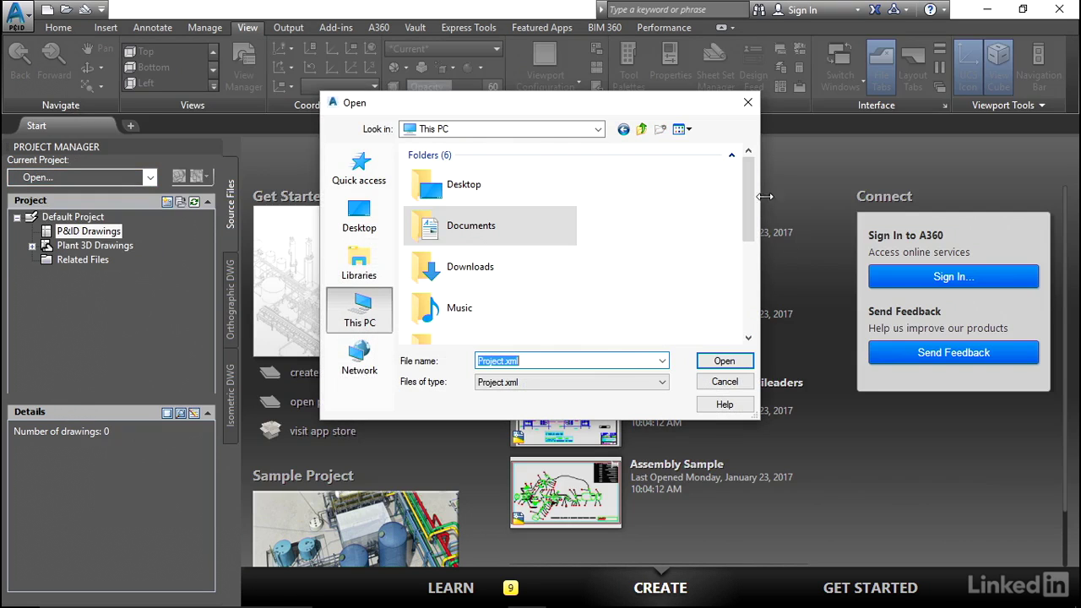
{"action": "left_click_drag", "start_coordinate": [747, 229], "coordinate": [745, 294]}
Step: Browse C:\Users\<user>\AppData\Roaming\...\enu\SampleProjects\SampleProject and open Project.xml
{"action": "double_click", "coordinate": [473, 283]}
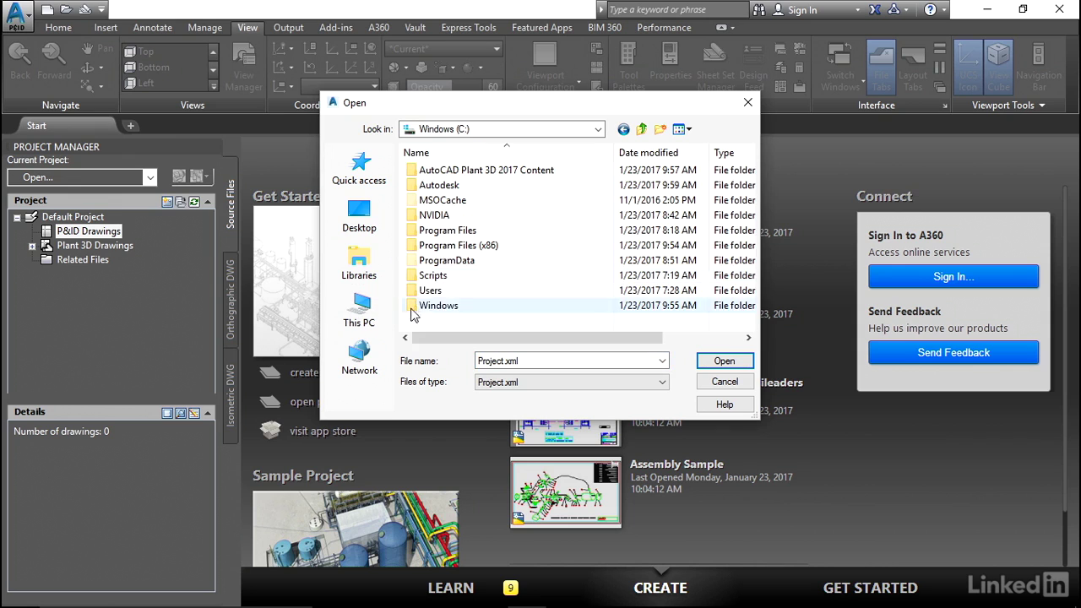
{"action": "double_click", "coordinate": [432, 291]}
{"action": "double_click", "coordinate": [448, 200]}
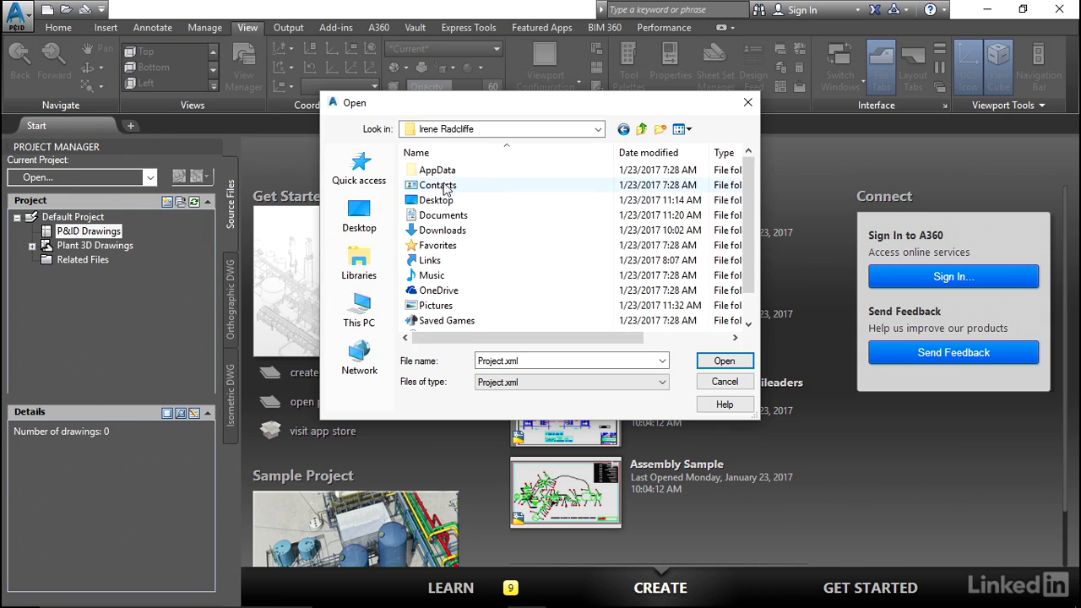
{"action": "double_click", "coordinate": [446, 175]}
{"action": "double_click", "coordinate": [435, 201]}
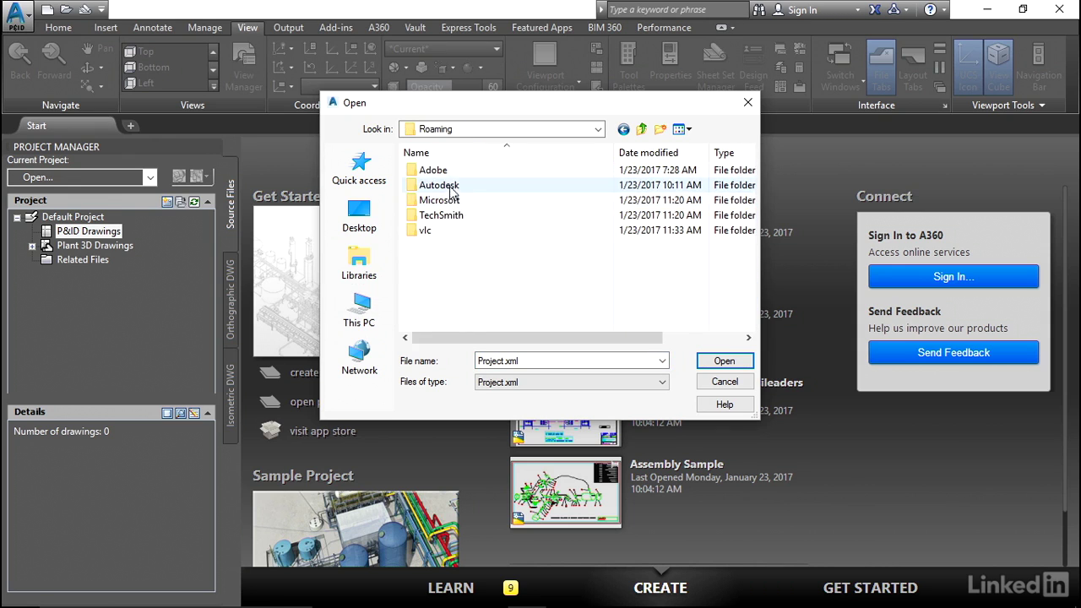
{"action": "double_click", "coordinate": [447, 185]}
{"action": "double_click", "coordinate": [456, 245]}
{"action": "double_click", "coordinate": [435, 171]}
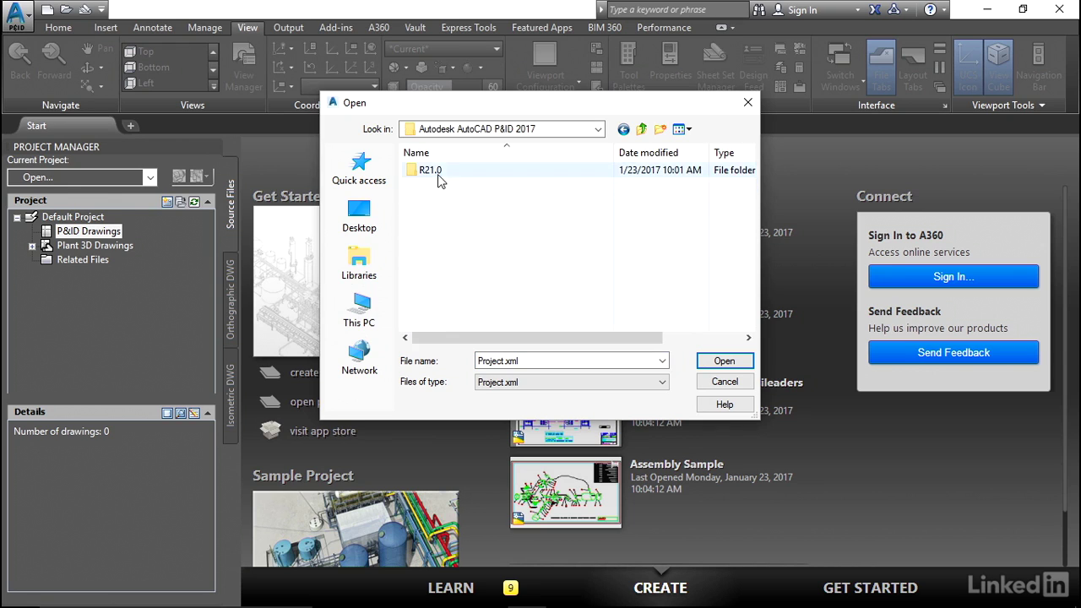
{"action": "double_click", "coordinate": [429, 172]}
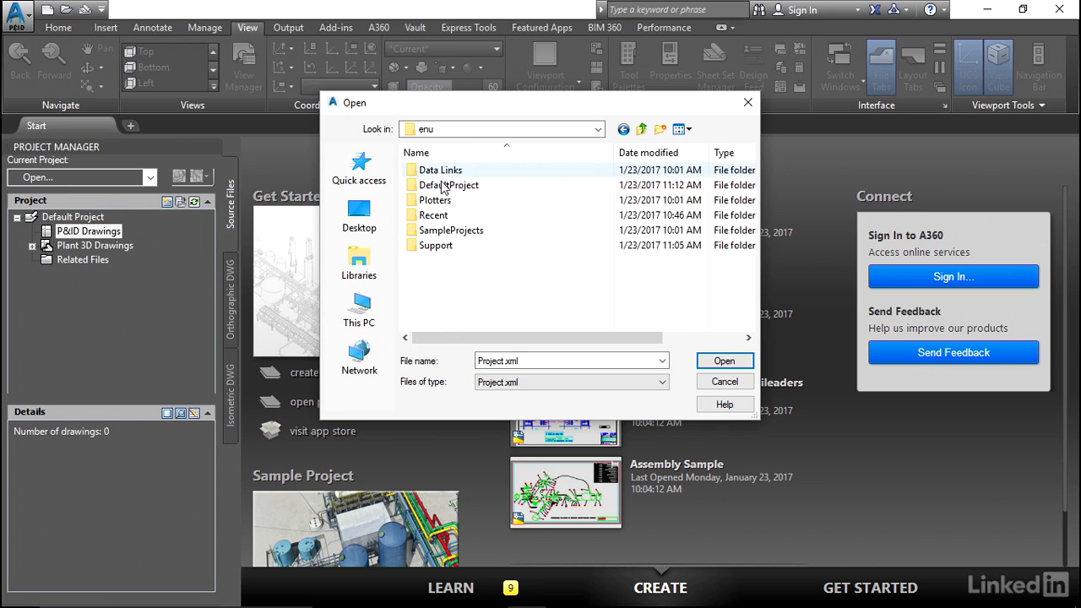
{"action": "double_click", "coordinate": [478, 230]}
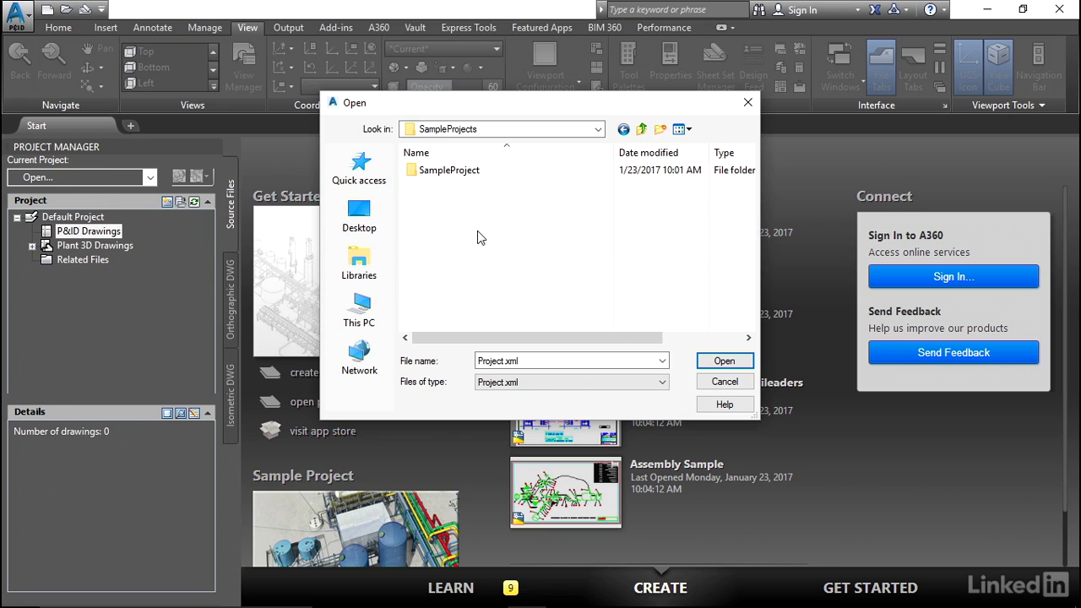
{"action": "double_click", "coordinate": [452, 170]}
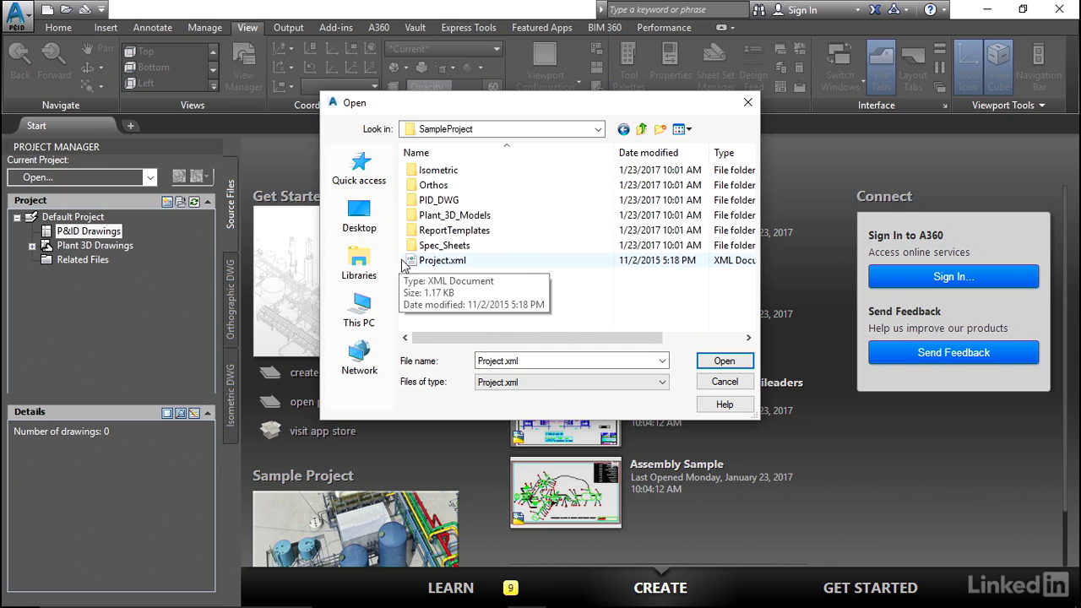
{"action": "left_click", "coordinate": [724, 361]}
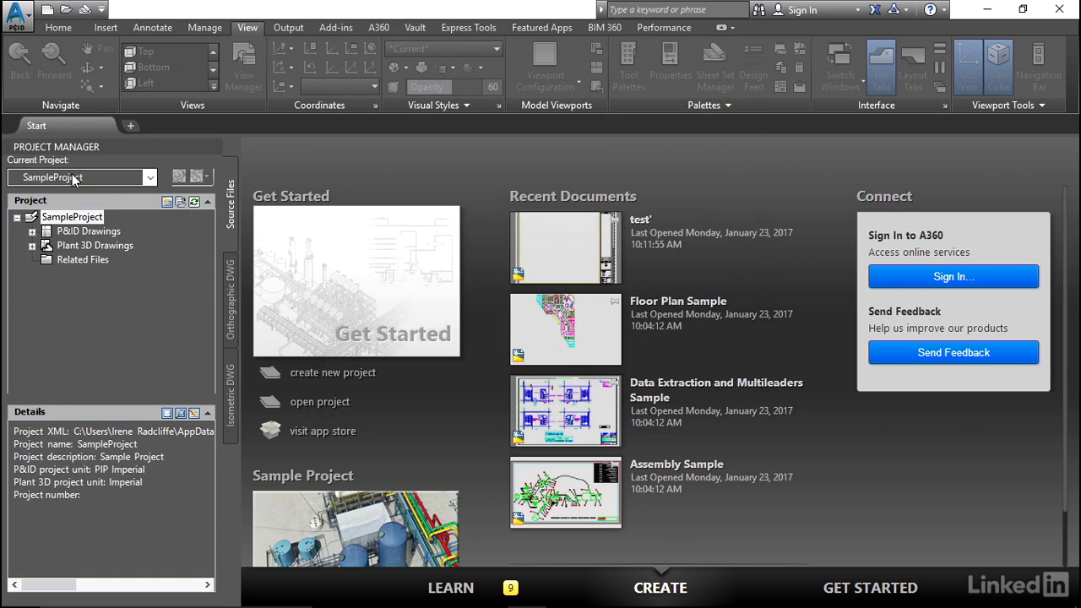
Step: Expand P&ID Drawings and Area_1 to list drawings 1-A1-1001 and 1-A1-1002
{"action": "left_click", "coordinate": [67, 233]}
{"action": "left_click", "coordinate": [33, 233]}
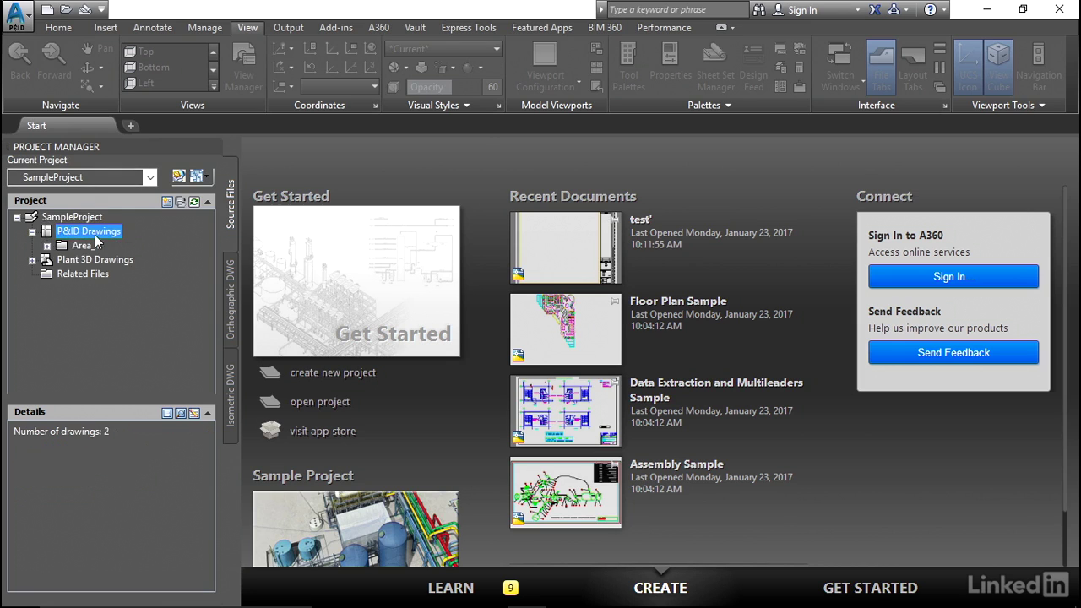
{"action": "left_click", "coordinate": [47, 246]}
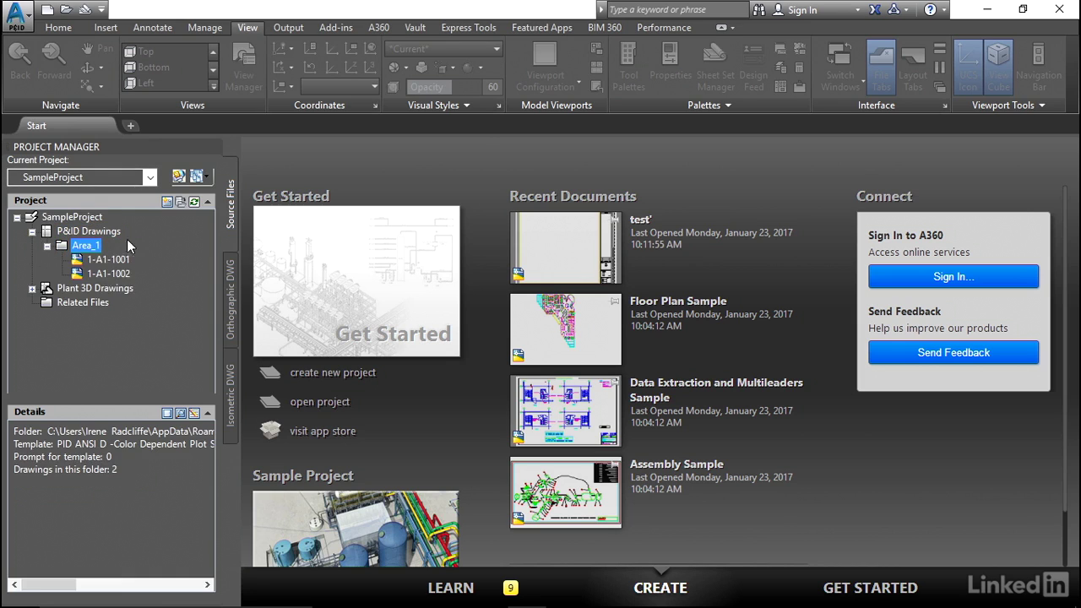